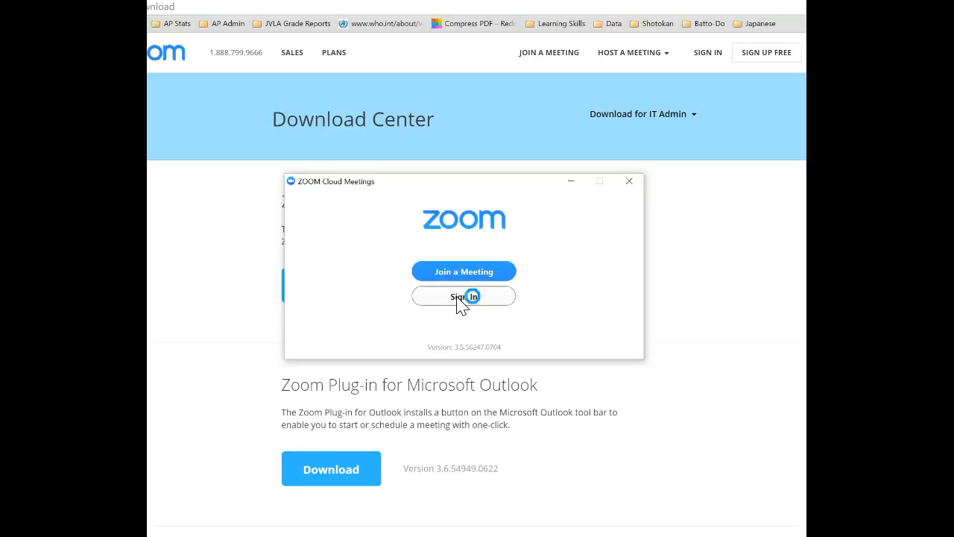
Sign in to the Zoom account by entering the account password.
click(367, 259)
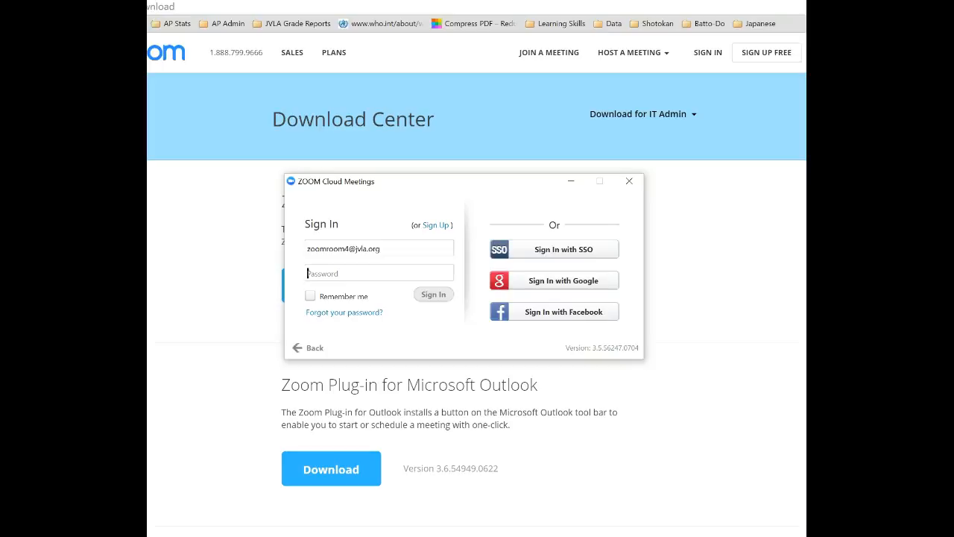
text(*)
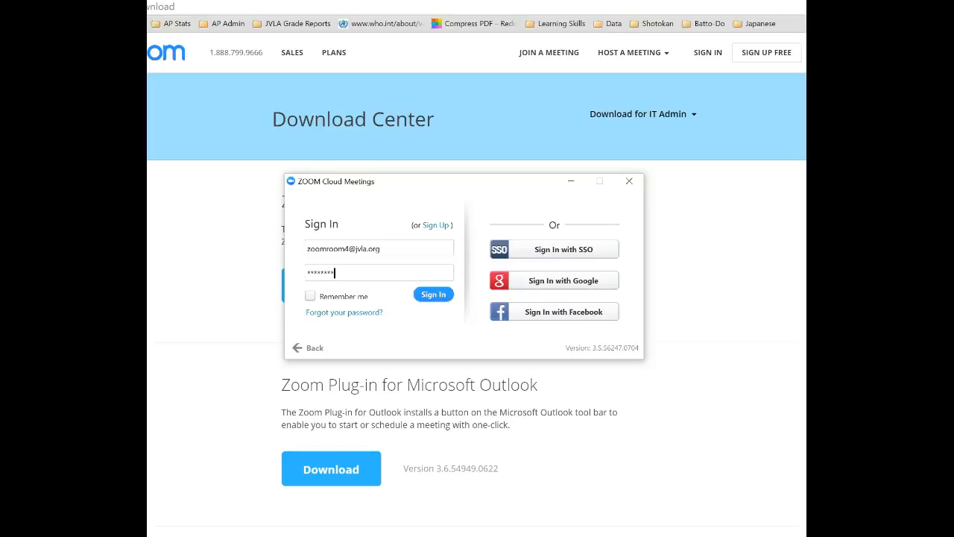
key(Return)
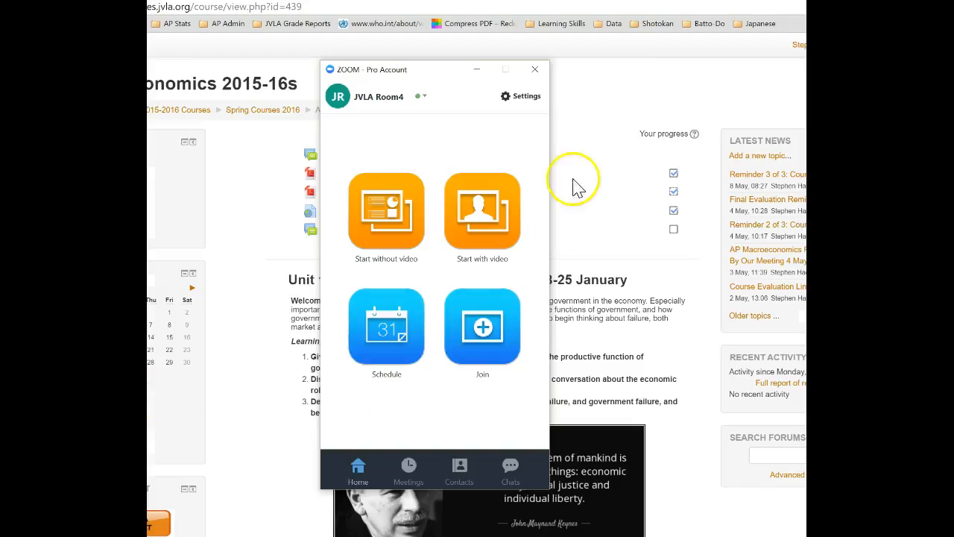
Start scheduling a new meeting and replace its topic with "Basics of Monetary Policy".
click(390, 336)
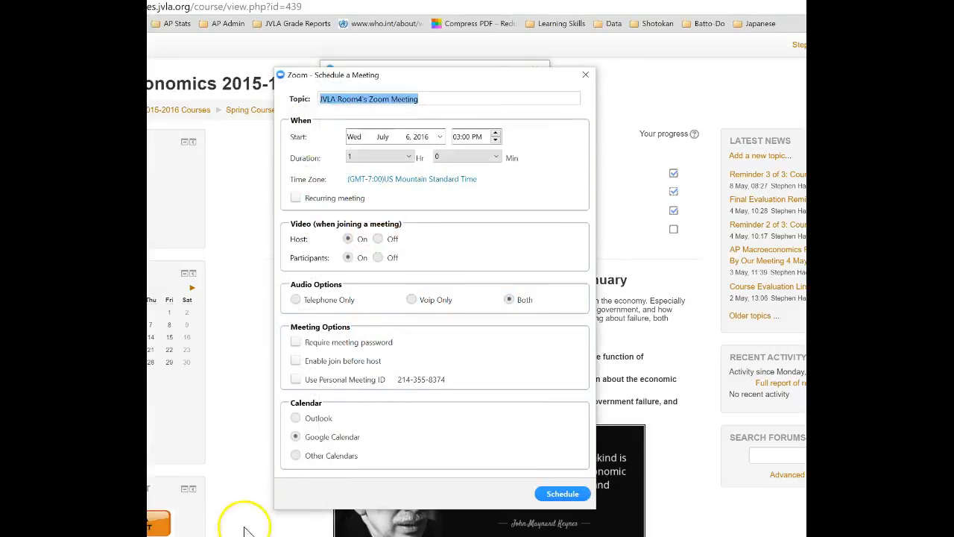
click(443, 100)
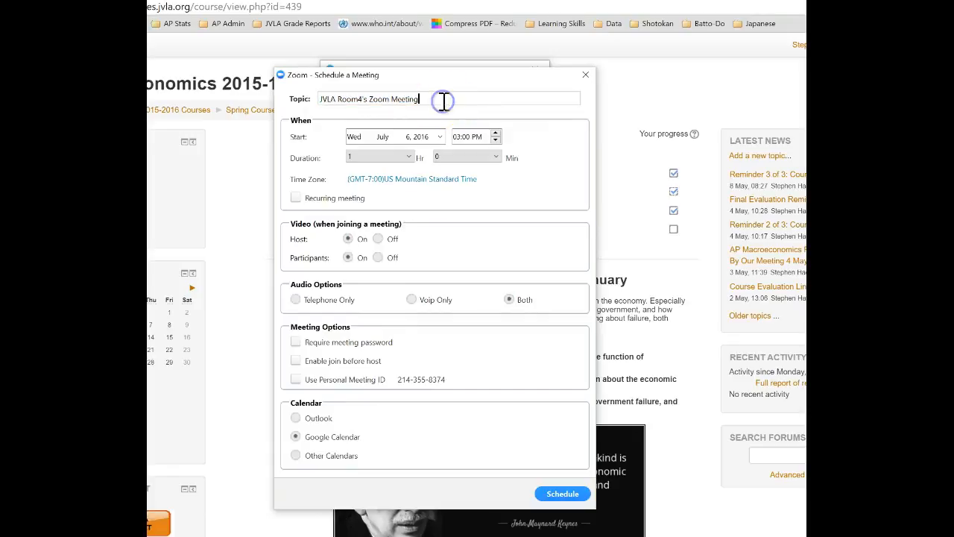
key(BackSpace)
key(BackSpace)
key(BackSpace)
key(BackSpace)
key(BackSpace)
key(BackSpace)
key(BackSpace)
key(BackSpace)
key(BackSpace)
key(BackSpace)
key(BackSpace)
key(BackSpace)
key(BackSpace)
key(BackSpace)
key(BackSpace)
key(BackSpace)
key(BackSpace)
key(BackSpace)
key(BackSpace)
key(BackSpace)
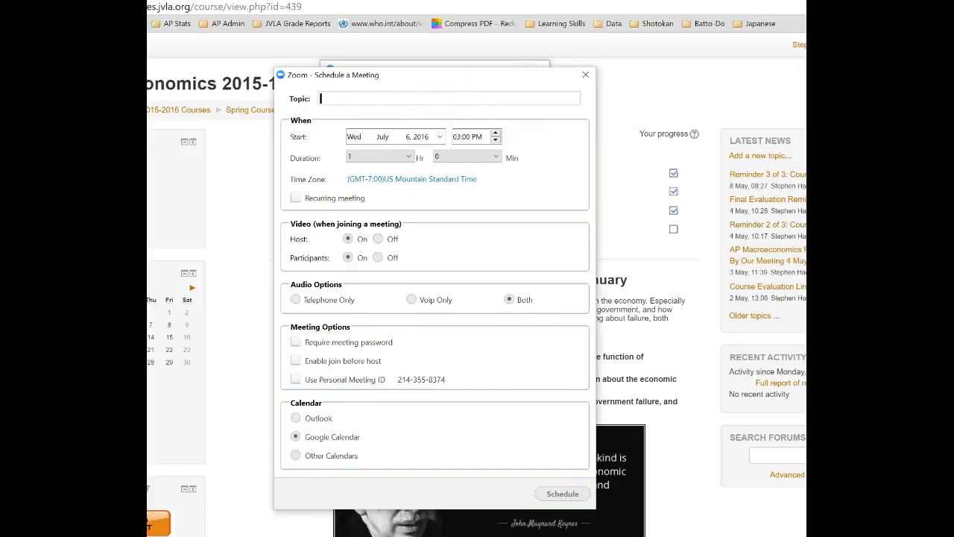
text(Basics of Monetary Policy)
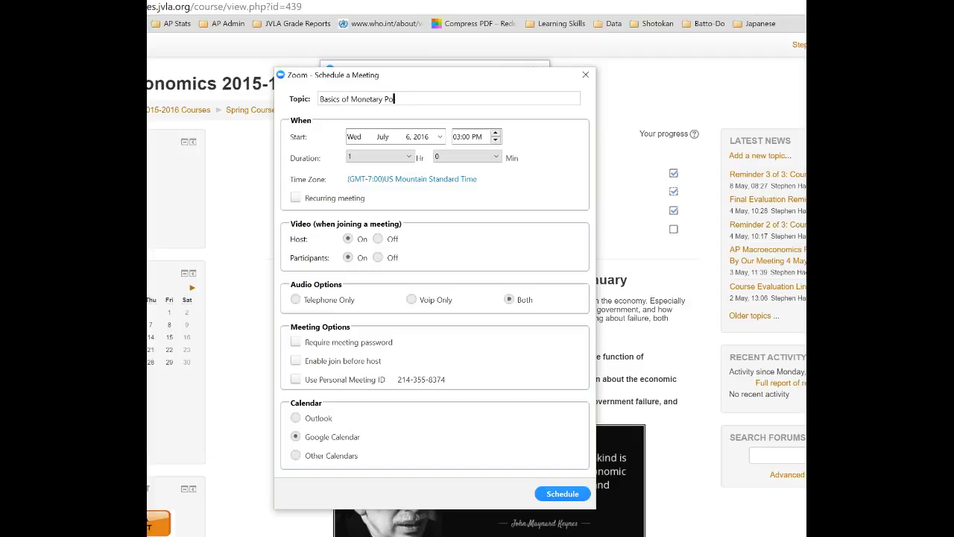
Set the meeting's start to July 27, 2016 at 05:00 PM with a duration of 1 hour 0 minutes.
click(440, 137)
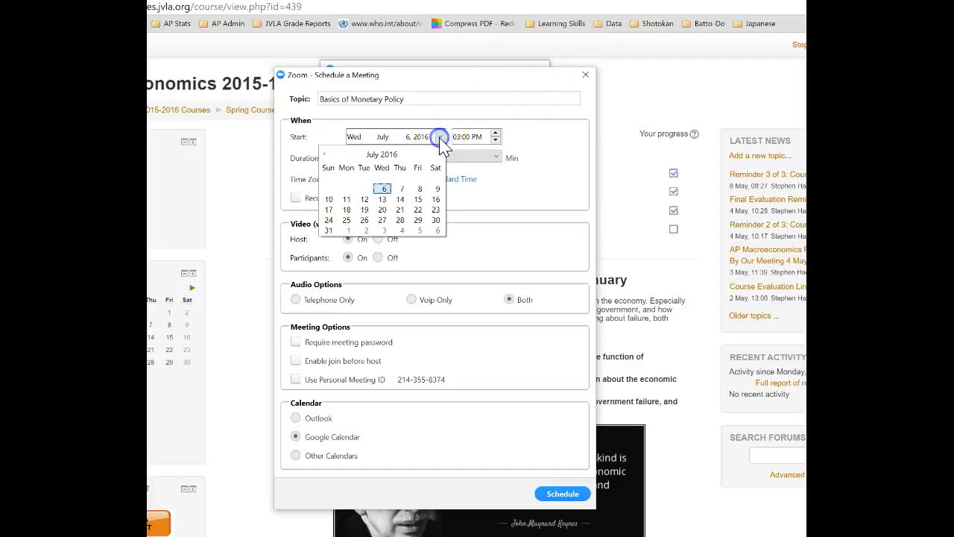
click(380, 221)
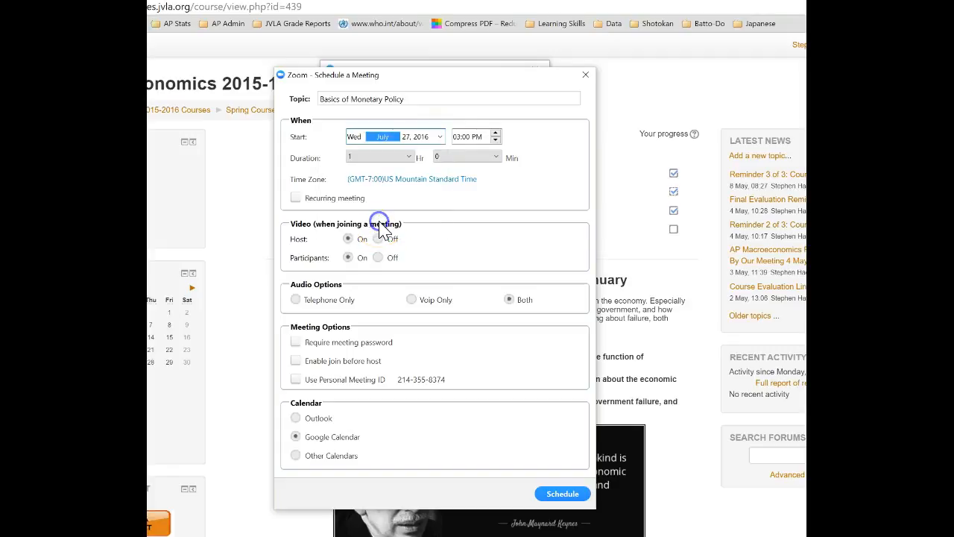
click(496, 136)
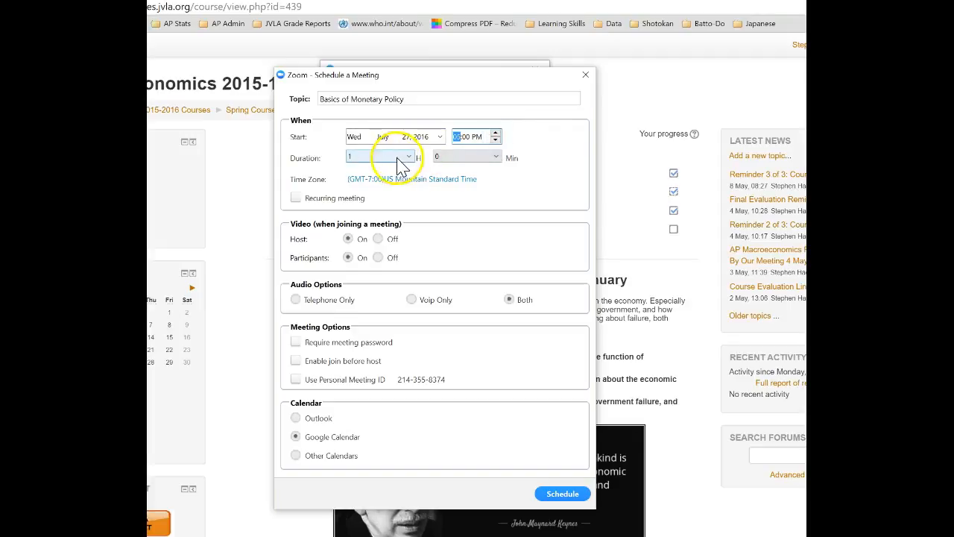
click(398, 159)
click(398, 159)
click(496, 156)
click(525, 165)
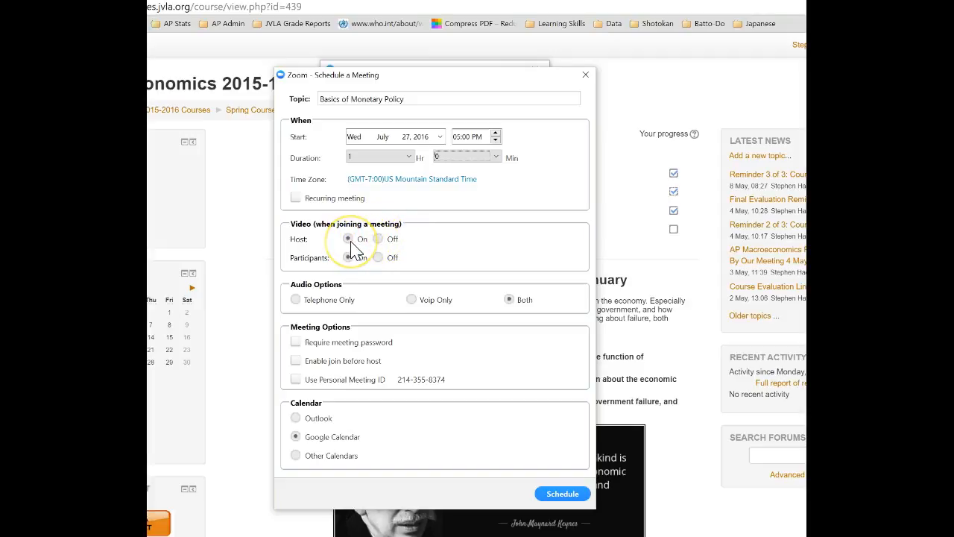
Leave participant video on, choose Google Calendar as the meeting's calendar, and schedule the meeting.
click(377, 257)
click(348, 257)
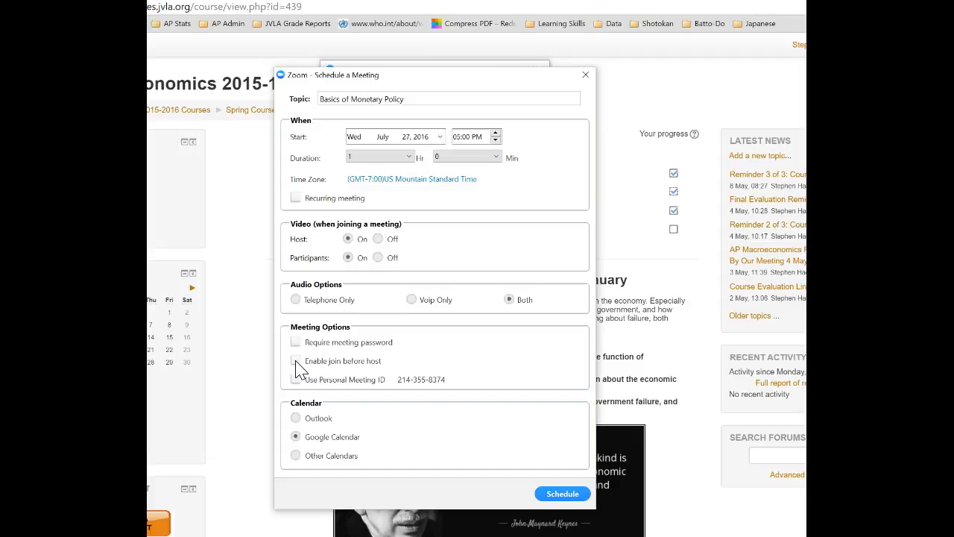
click(297, 418)
click(297, 436)
click(296, 456)
click(296, 418)
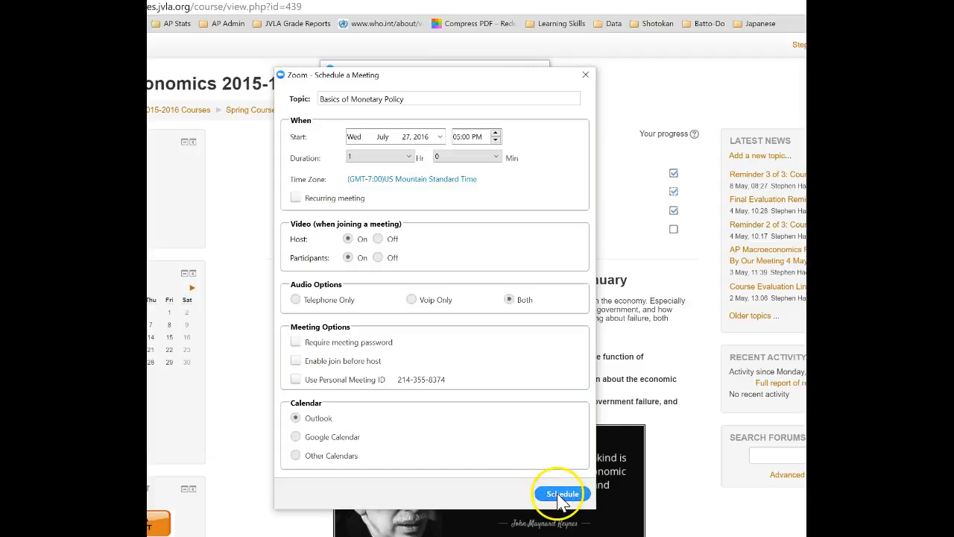
click(297, 438)
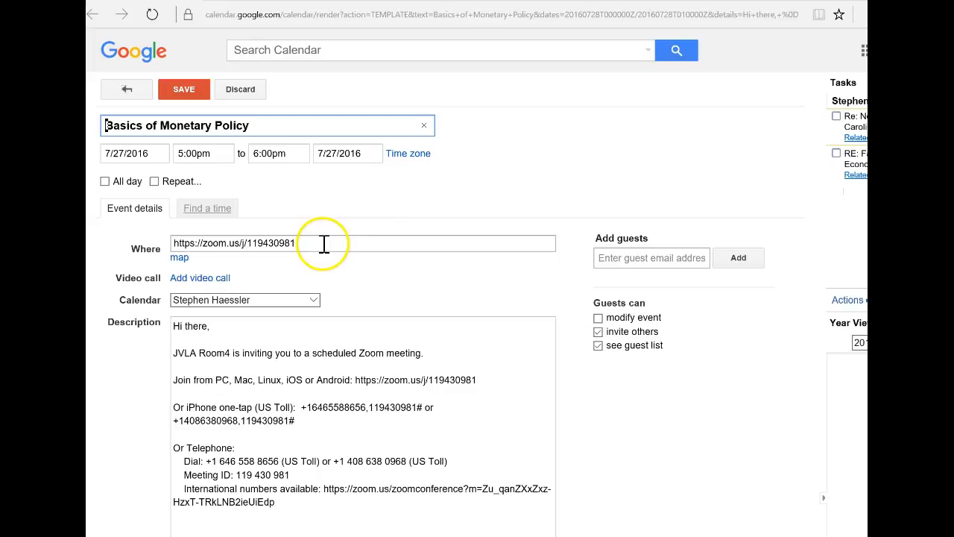
Copy the Zoom meeting link from the Google Calendar event's description.
drag(310, 243, 167, 258)
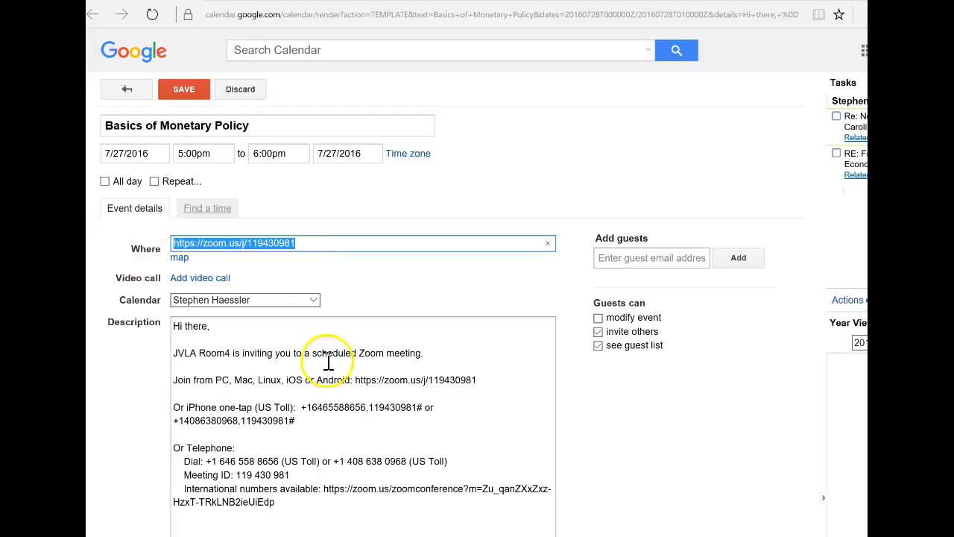
click(436, 356)
drag(481, 379, 369, 379)
key(ctrl+c)
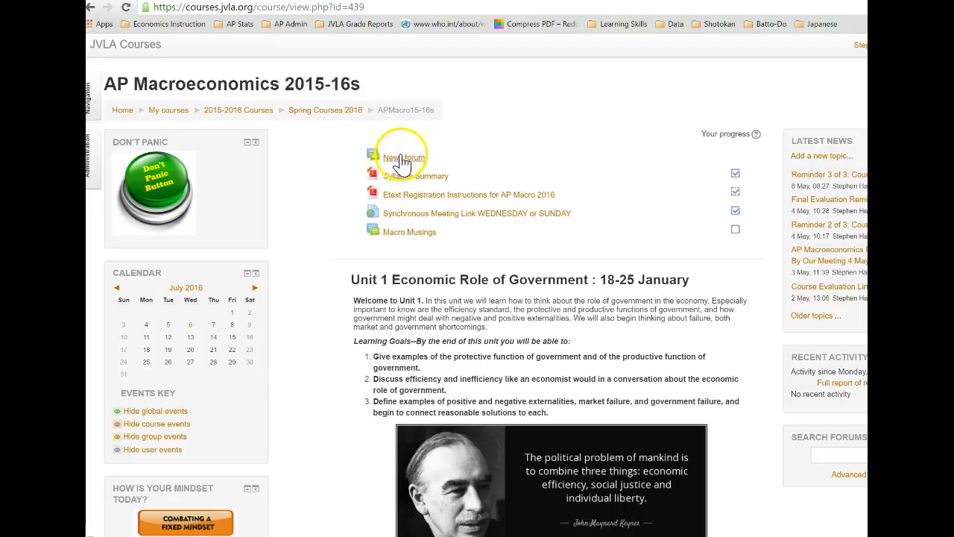
Switch to the AP Macroeconomics course and start a new News forum topic with the subject "Meeting Link".
click(401, 156)
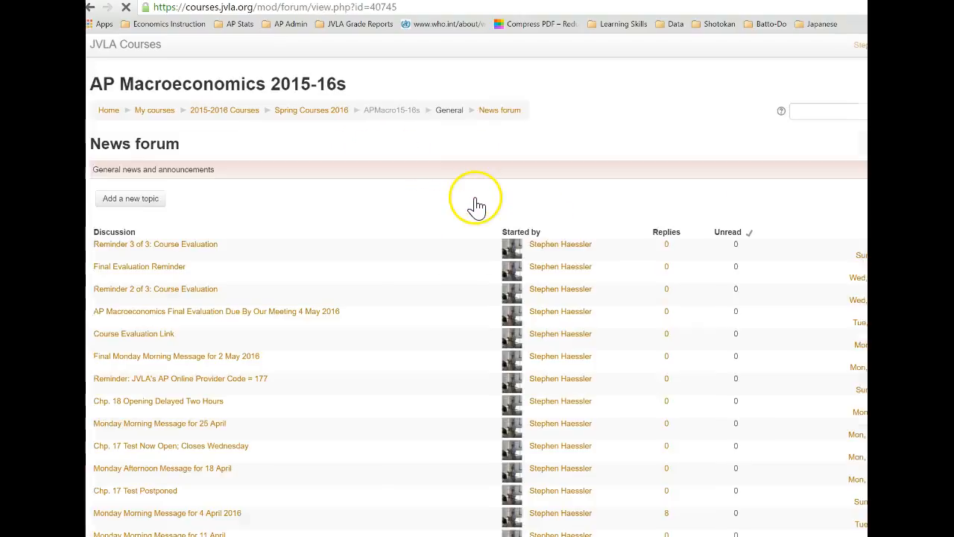
click(147, 199)
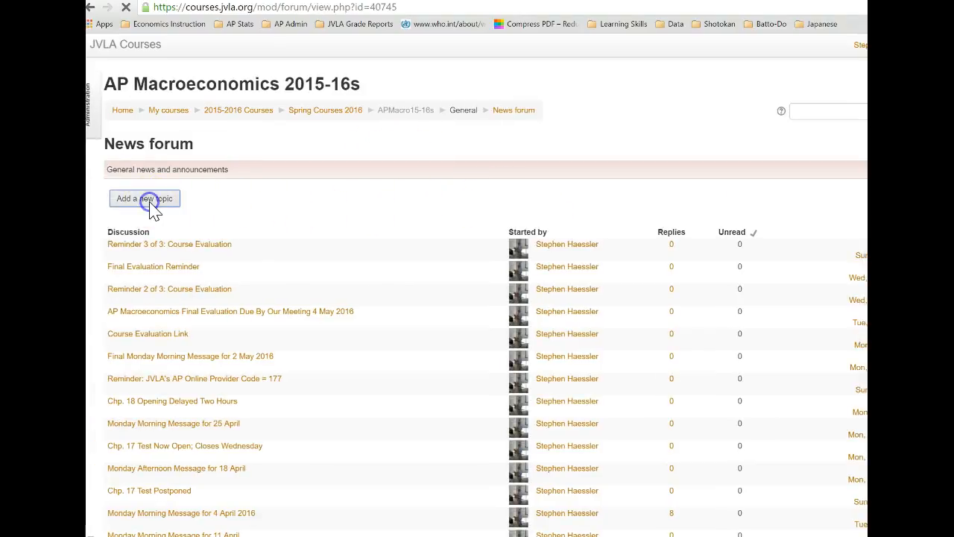
click(275, 217)
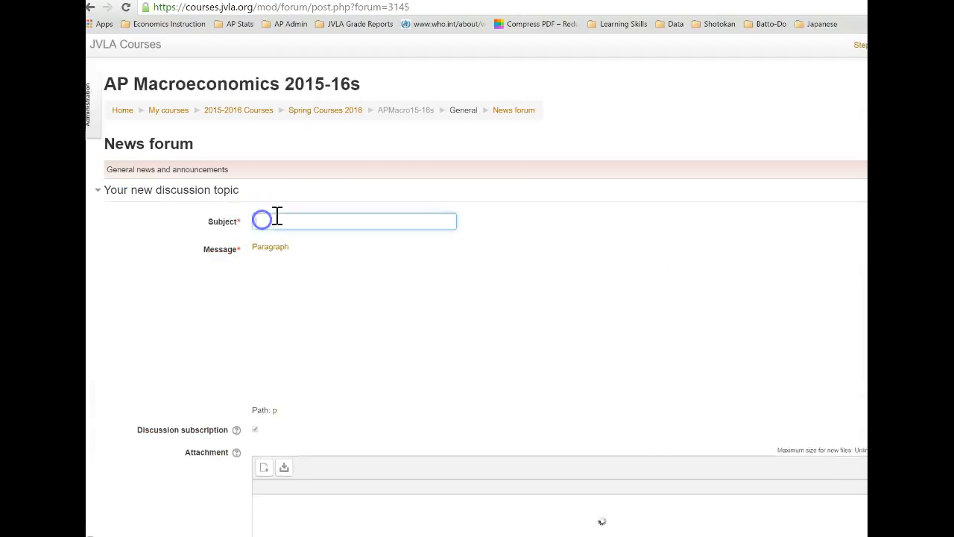
text(Meeting Link)
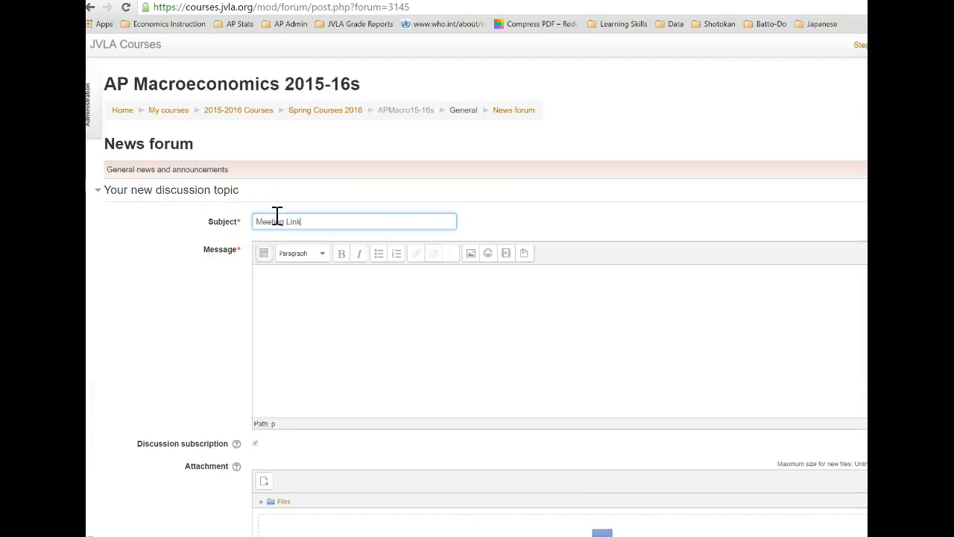
Paste the copied Zoom meeting link into the forum topic's message and start a new line below it.
key(Tab)
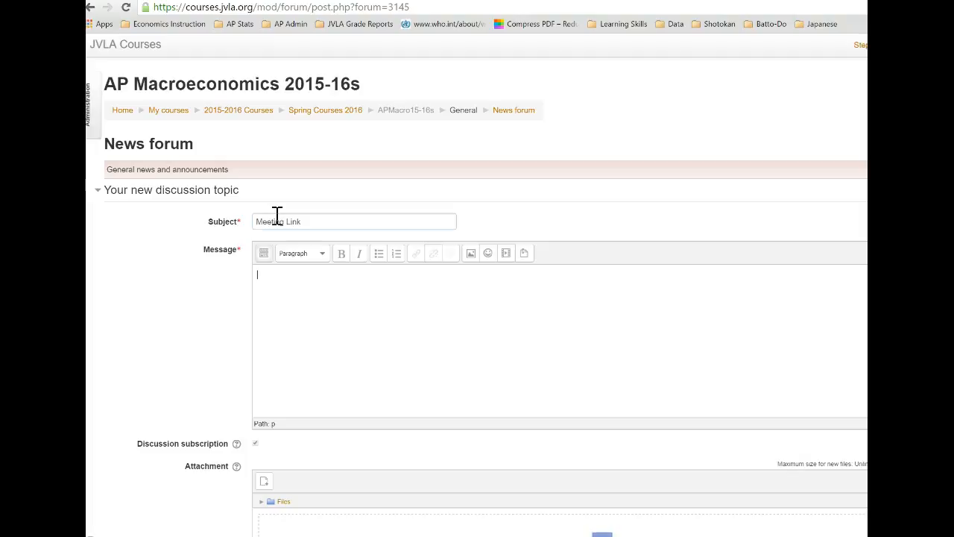
key(ctrl+v)
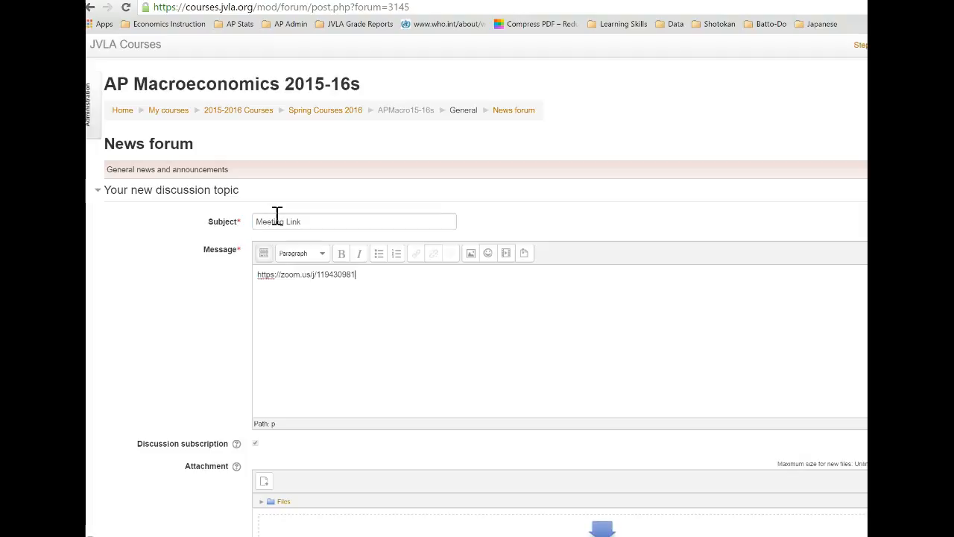
key(Return)
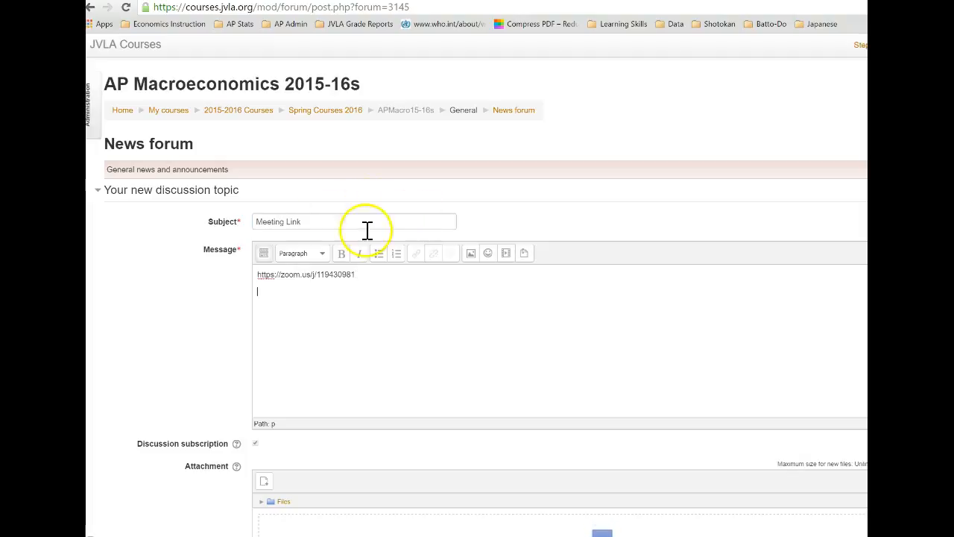
Turn the pasted meeting address into a hyperlink to the same URL with the target "Open in new window (_blank)".
click(265, 283)
drag(265, 283, 246, 277)
key(ctrl+c)
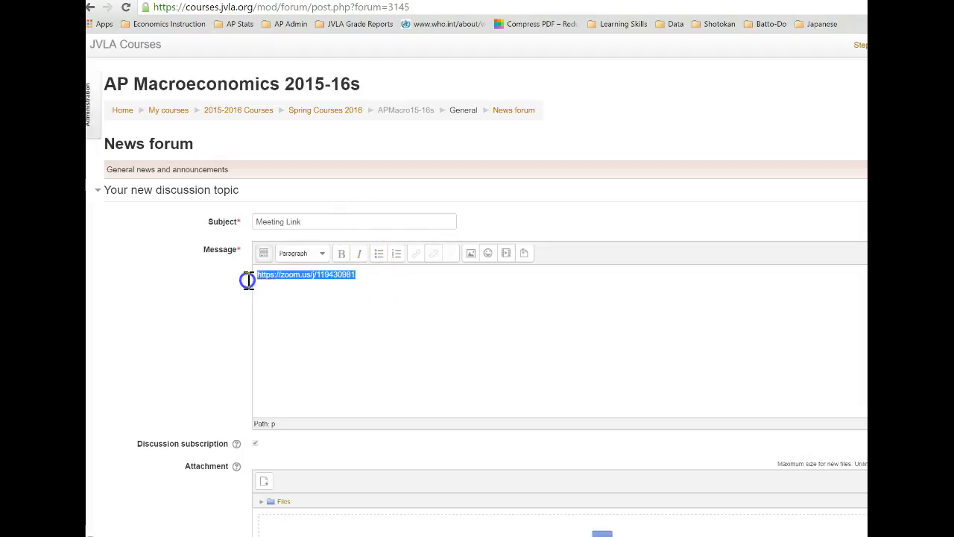
click(415, 255)
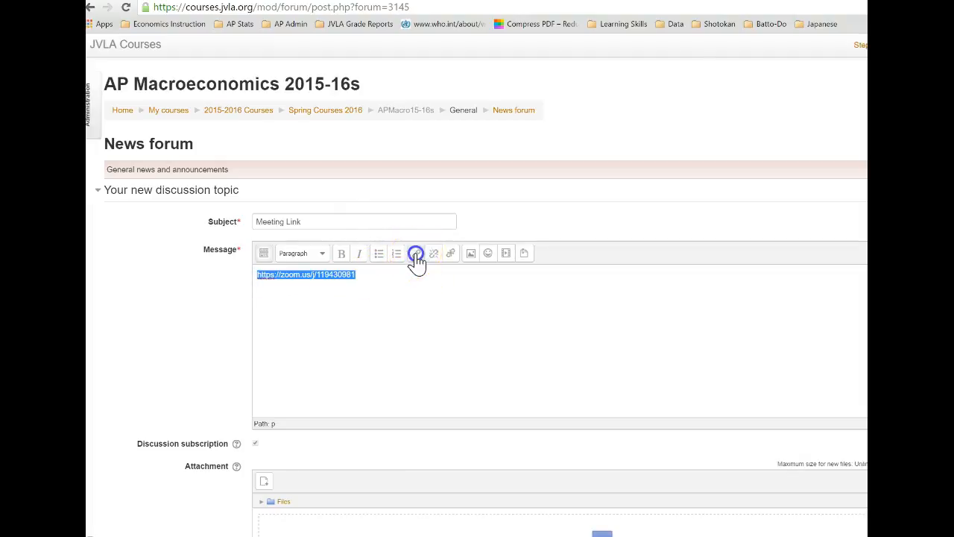
key(ctrl+v)
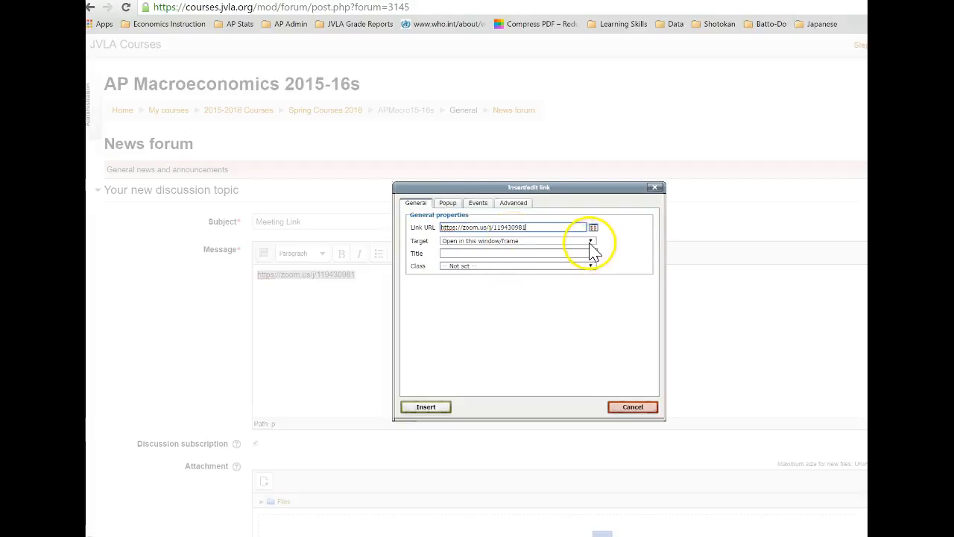
click(589, 242)
click(506, 257)
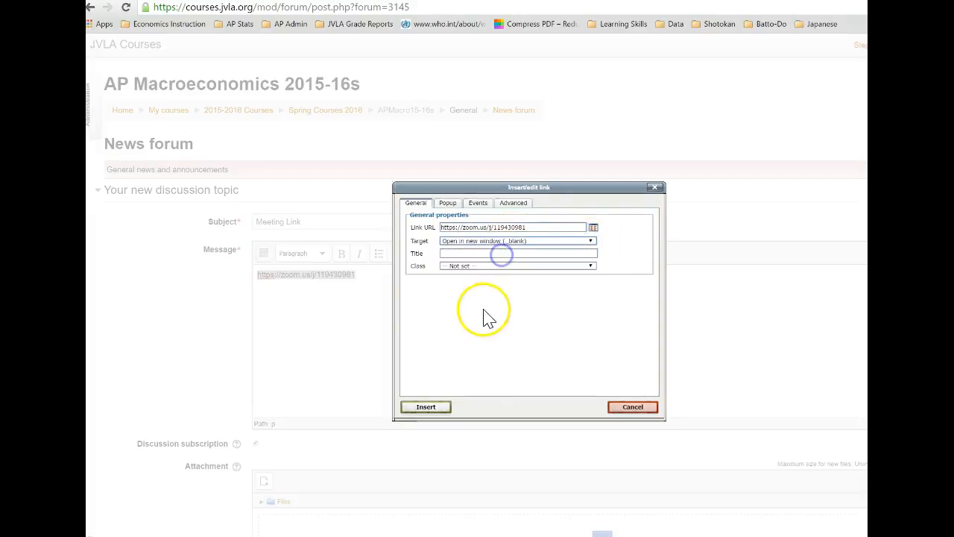
click(425, 409)
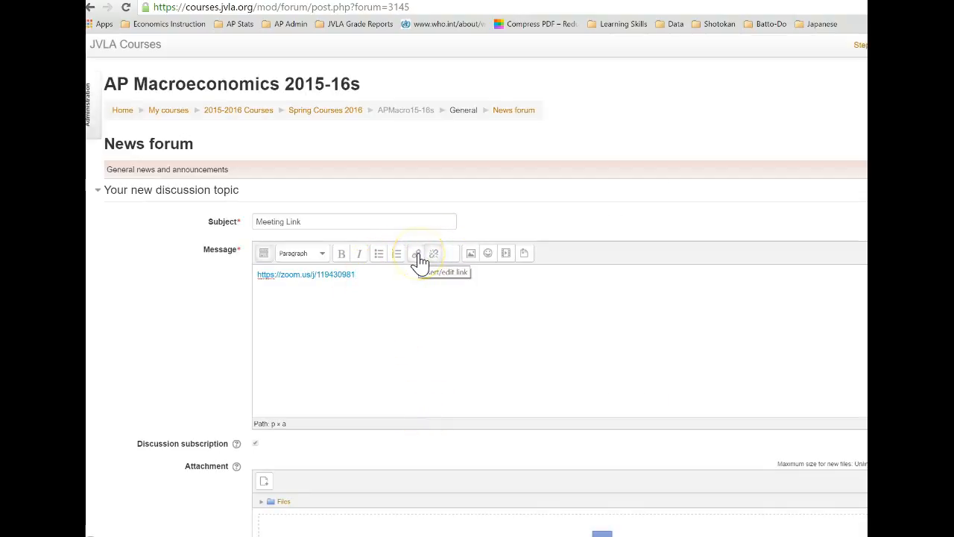
click(321, 302)
click(329, 295)
click(261, 276)
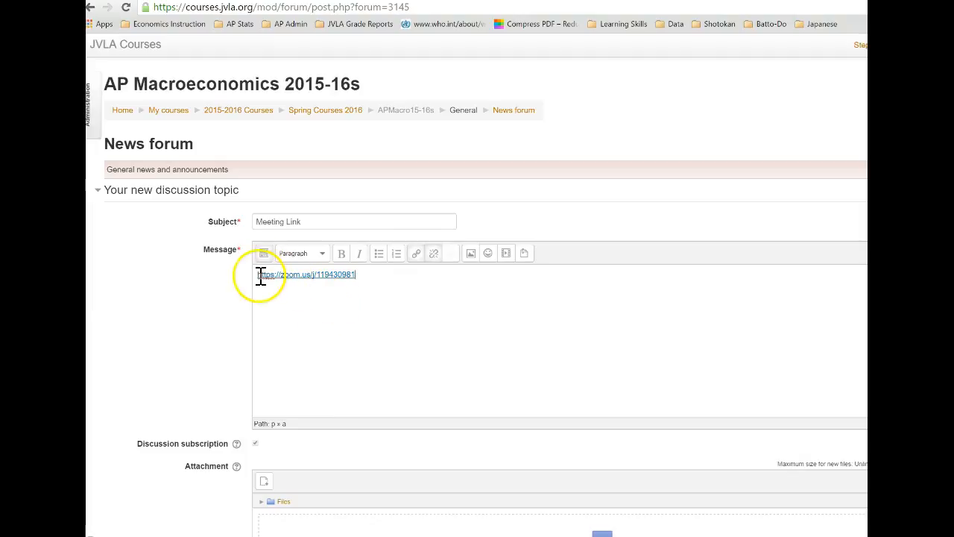
Switch to Zoom, show the upcoming meetings and start the Basics of Monetary Policy meeting.
click(689, 262)
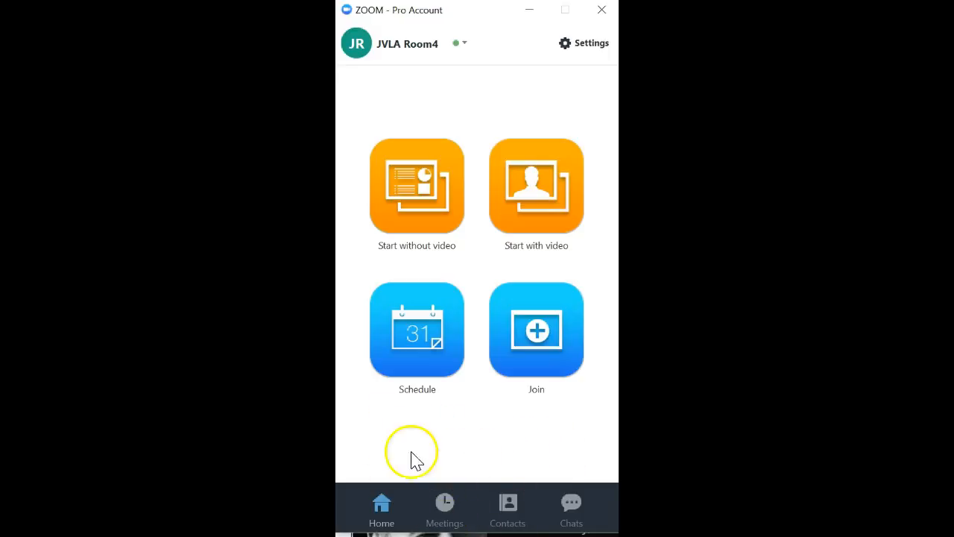
click(444, 515)
mouse_move(415, 251)
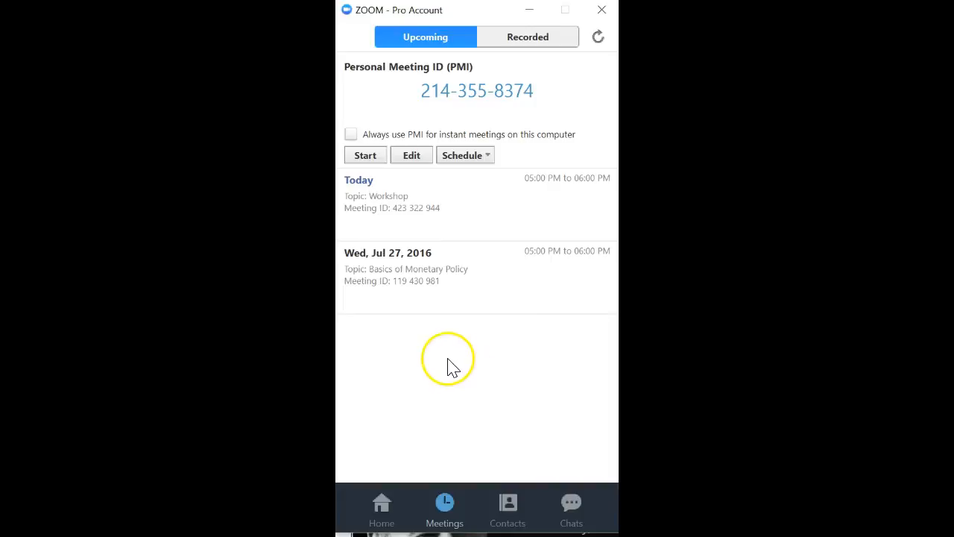
mouse_move(462, 220)
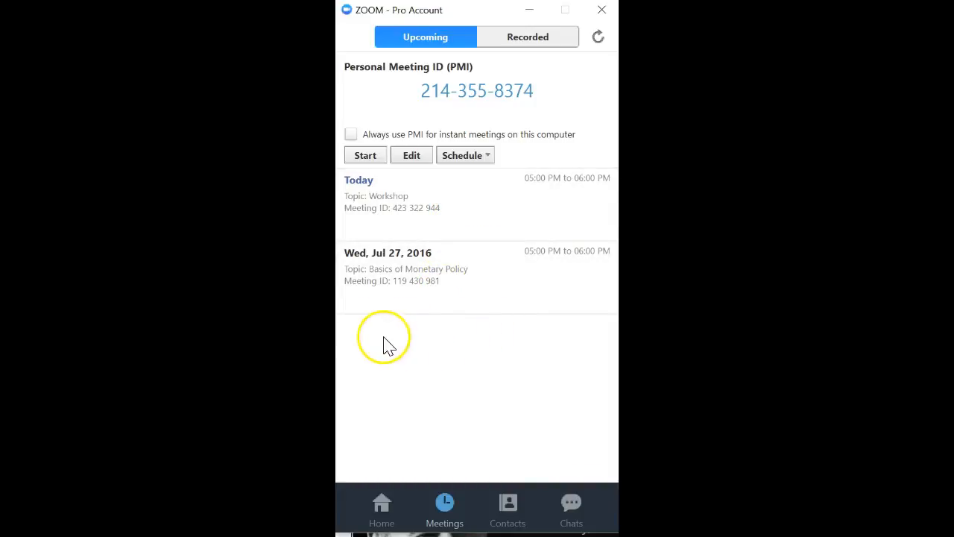
mouse_move(351, 313)
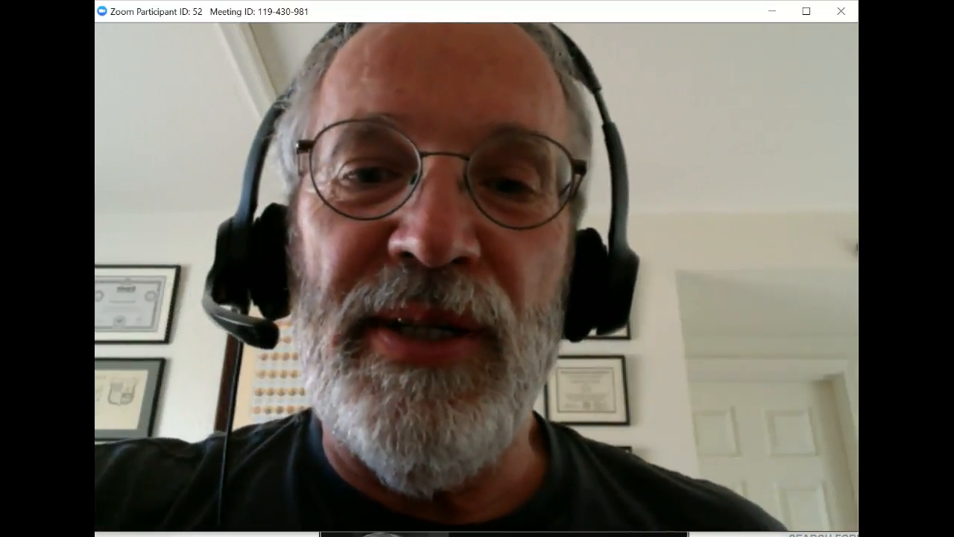
Review the meeting's microphone and speaker choices and the computer audio test settings, then close the settings and the audio conference dialog.
mouse_move(480, 515)
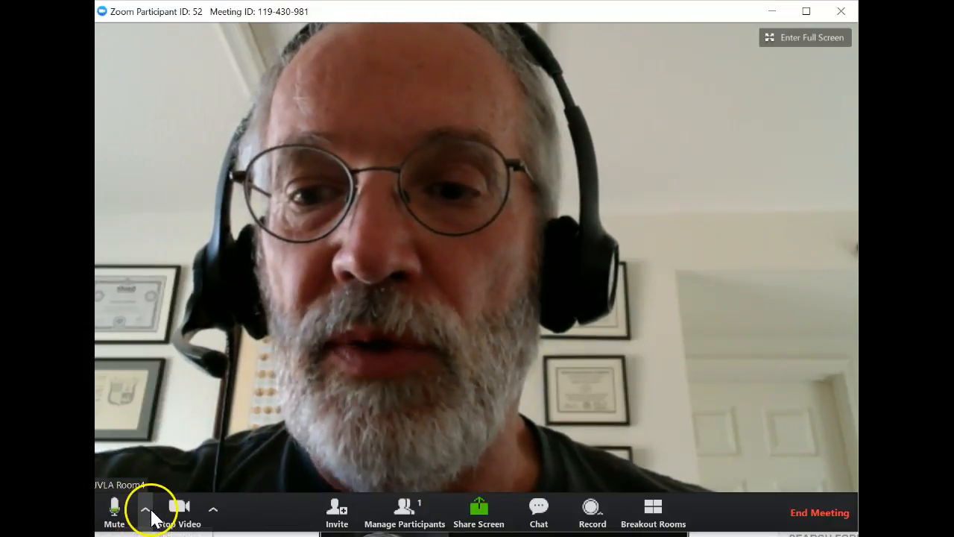
click(148, 510)
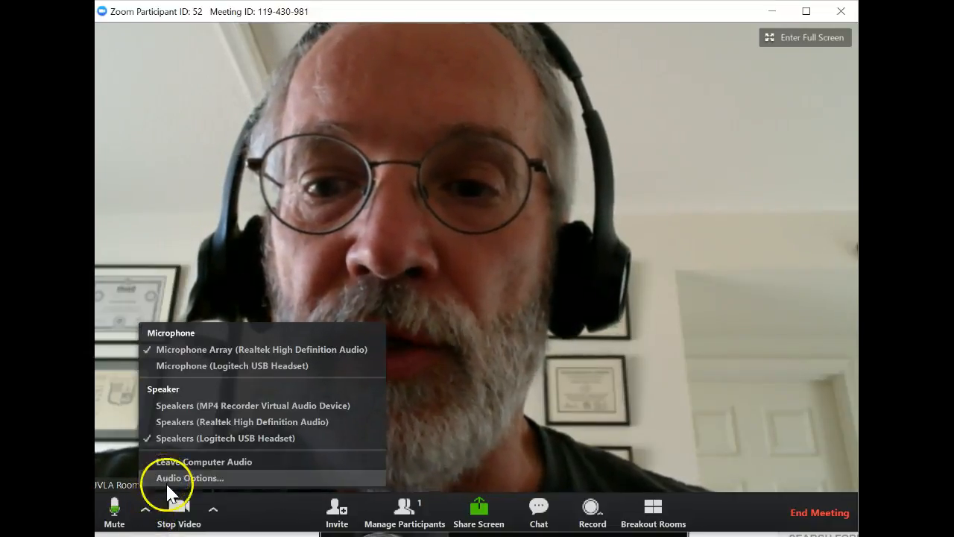
click(189, 477)
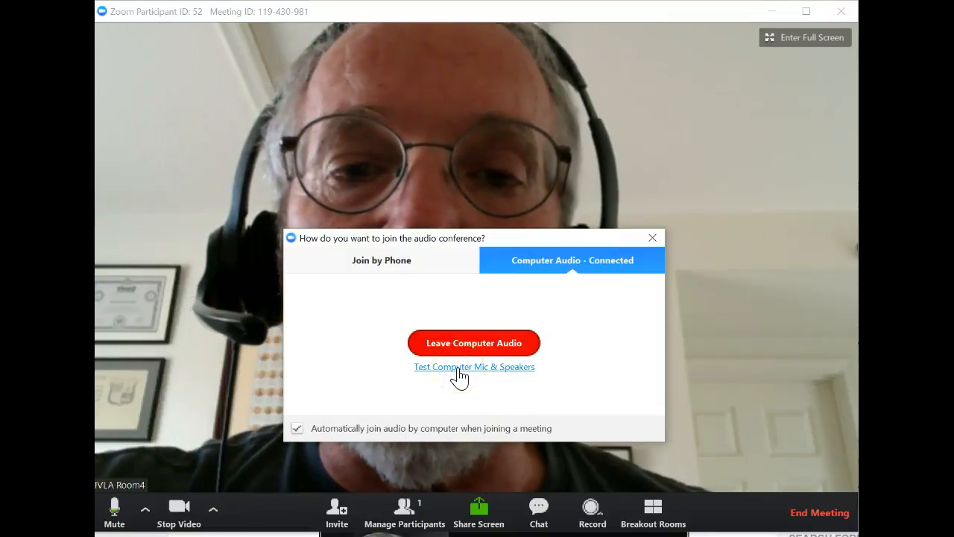
click(459, 367)
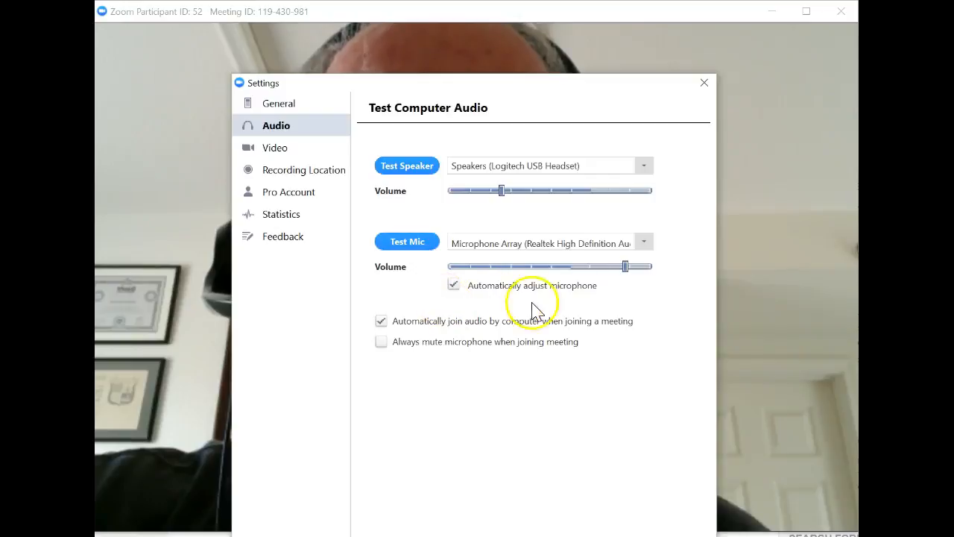
click(704, 82)
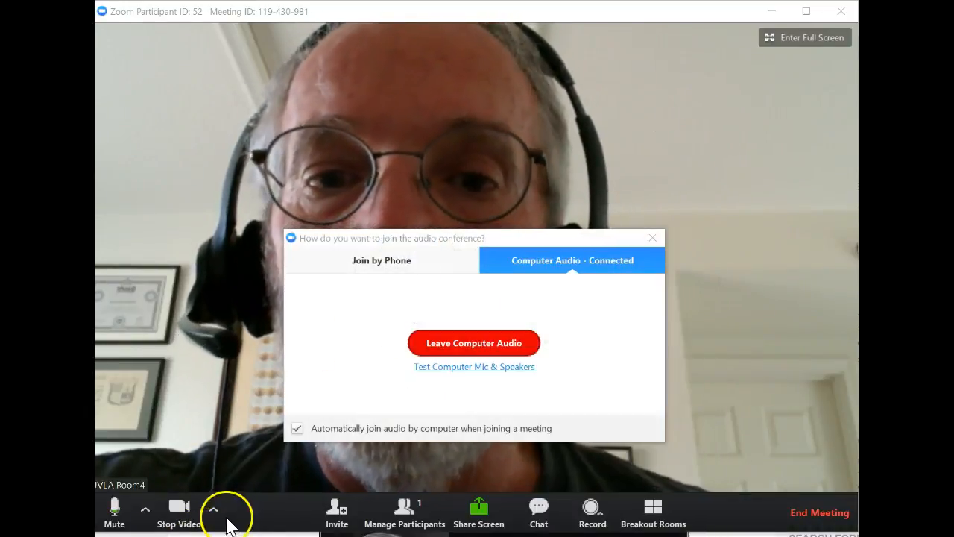
click(653, 239)
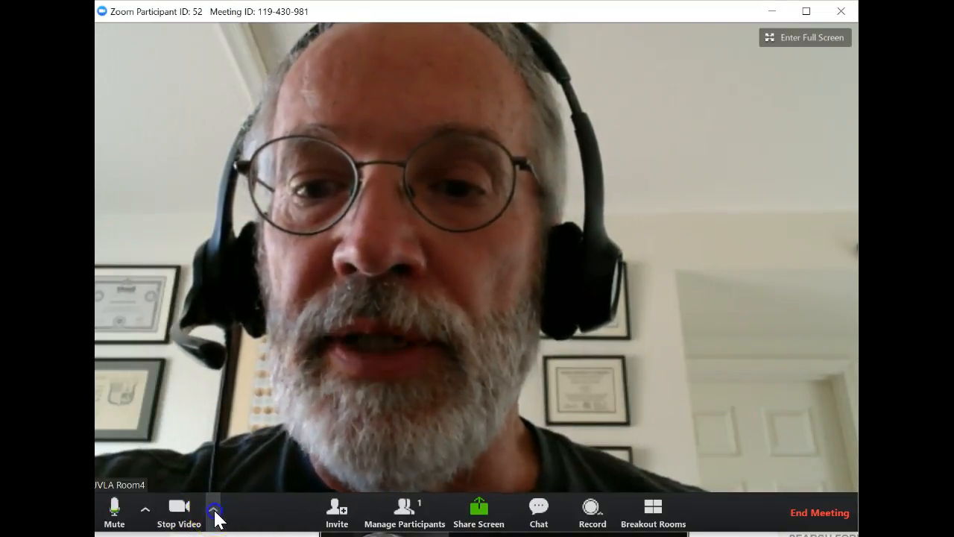
Check which cameras are available for the meeting video and dismiss the list without choosing another one.
click(214, 513)
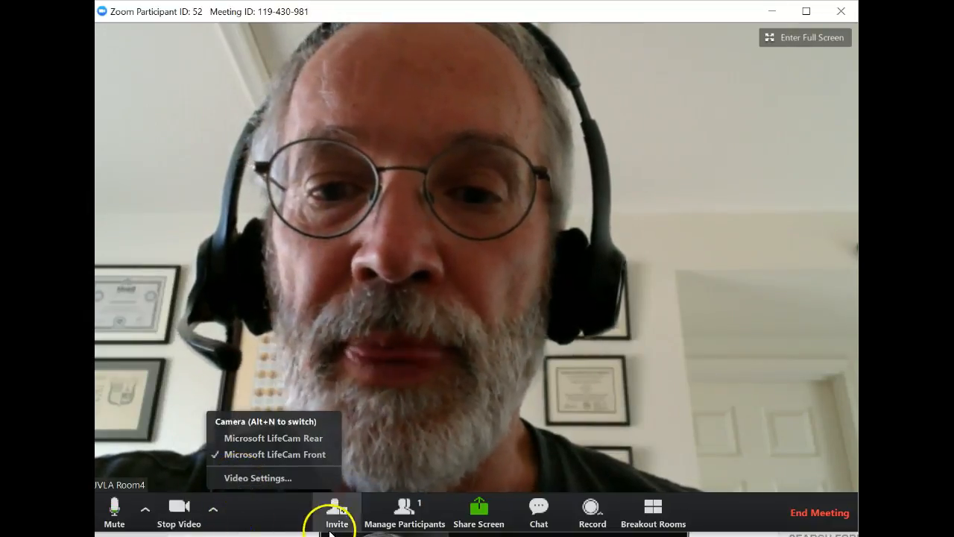
click(388, 451)
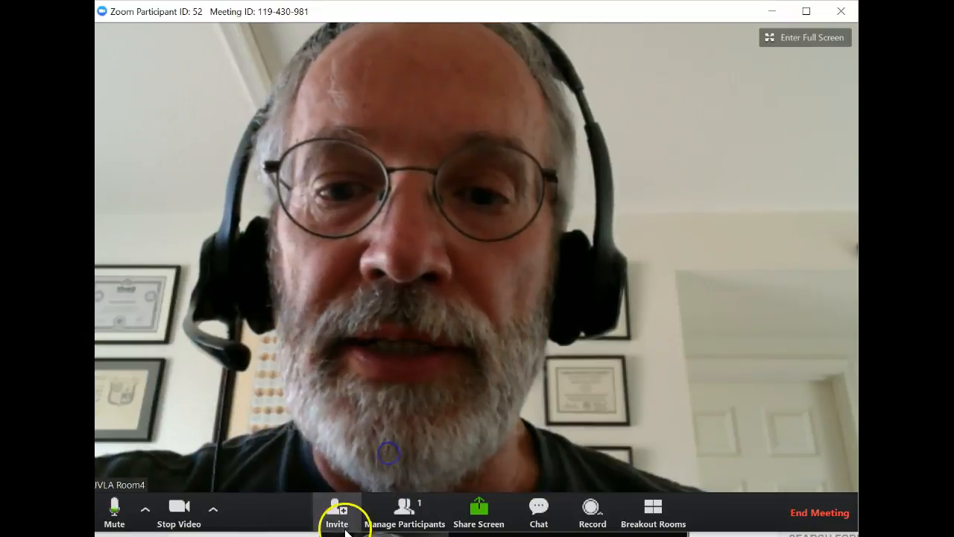